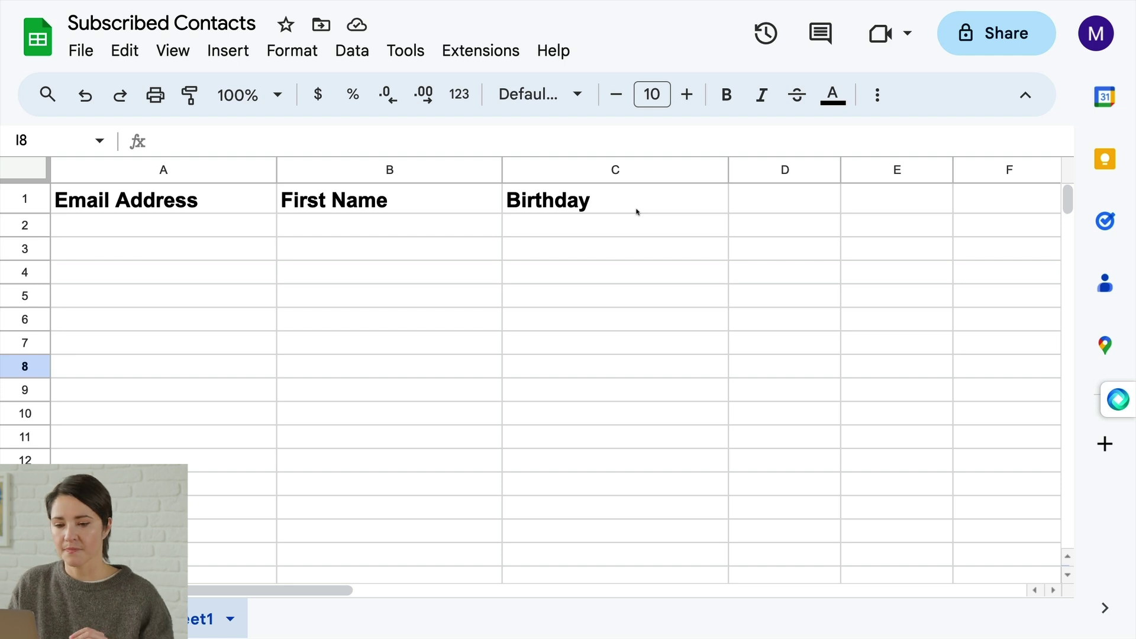
Paste the copied contact list into A2 as values only.
click(255, 223)
key(ctrl+v)
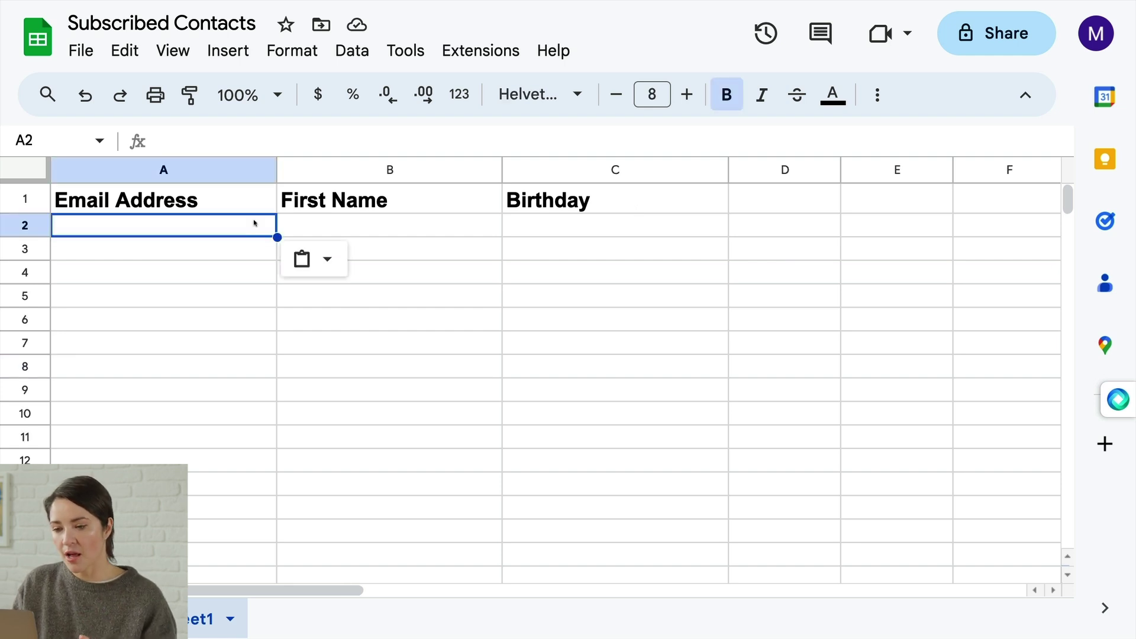
click(327, 258)
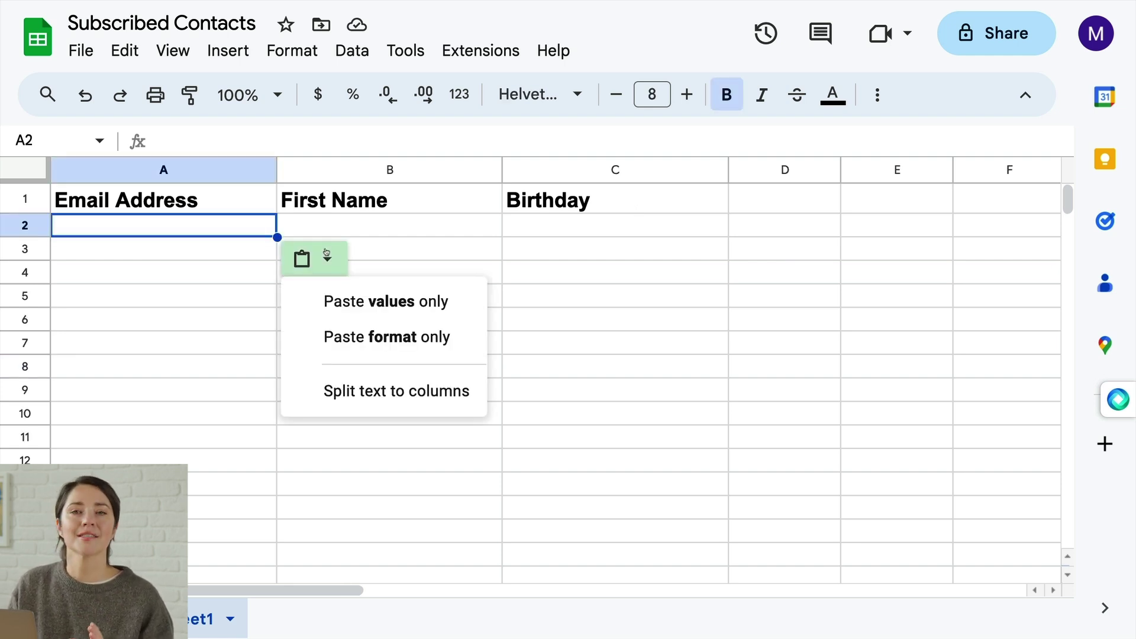
click(375, 296)
click(252, 233)
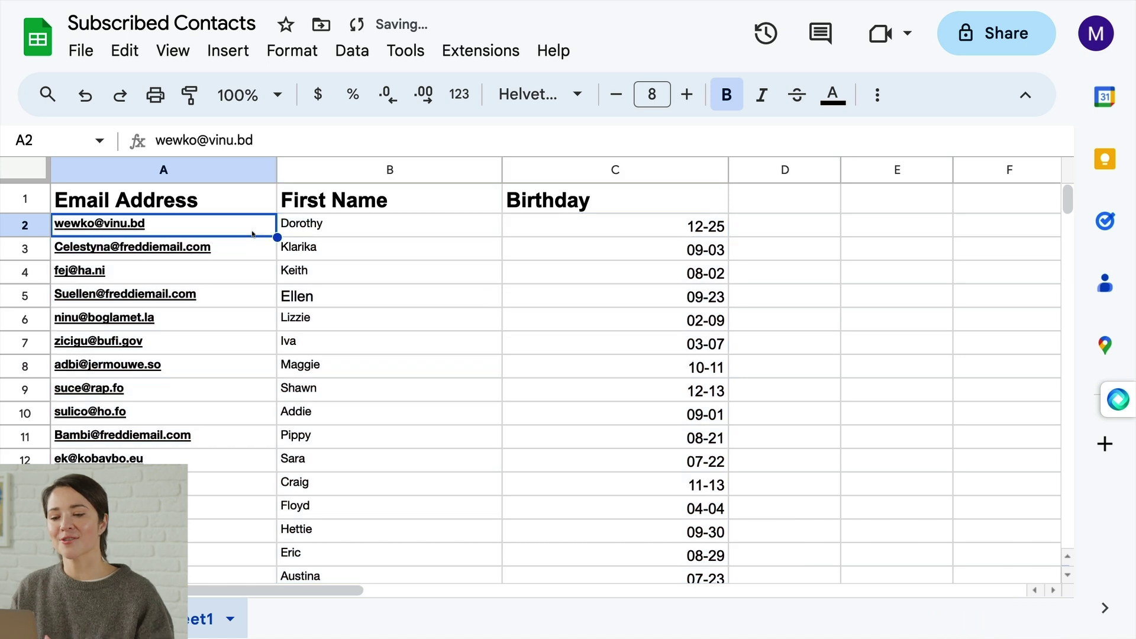
Change the first birthday in C2 from 12/25 to 12-25.
click(778, 232)
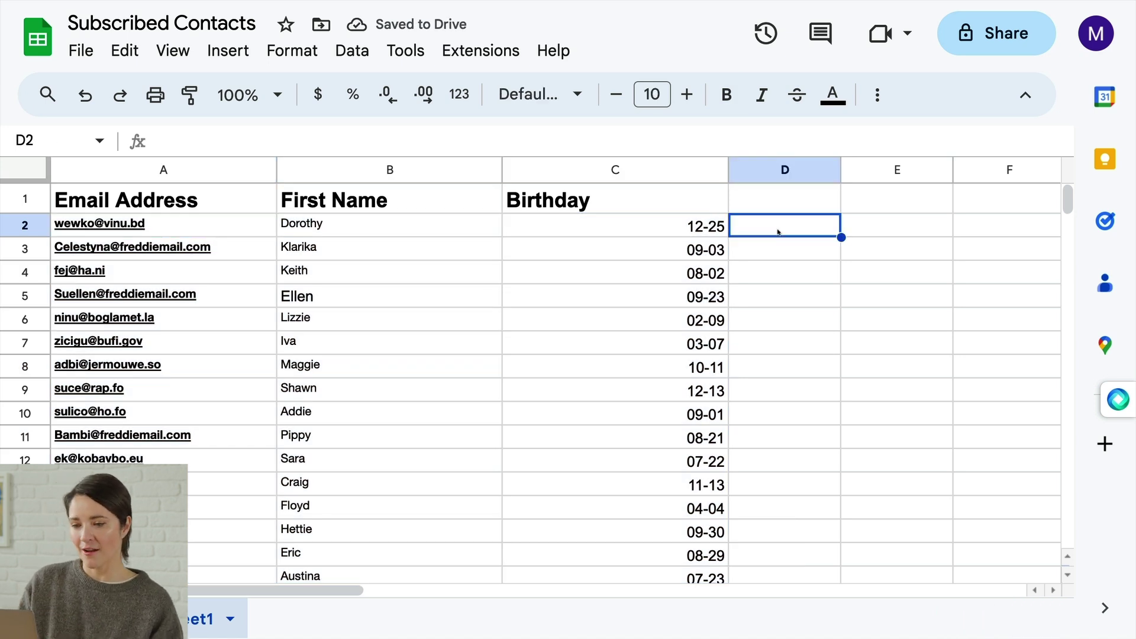
key(Left)
text(12)
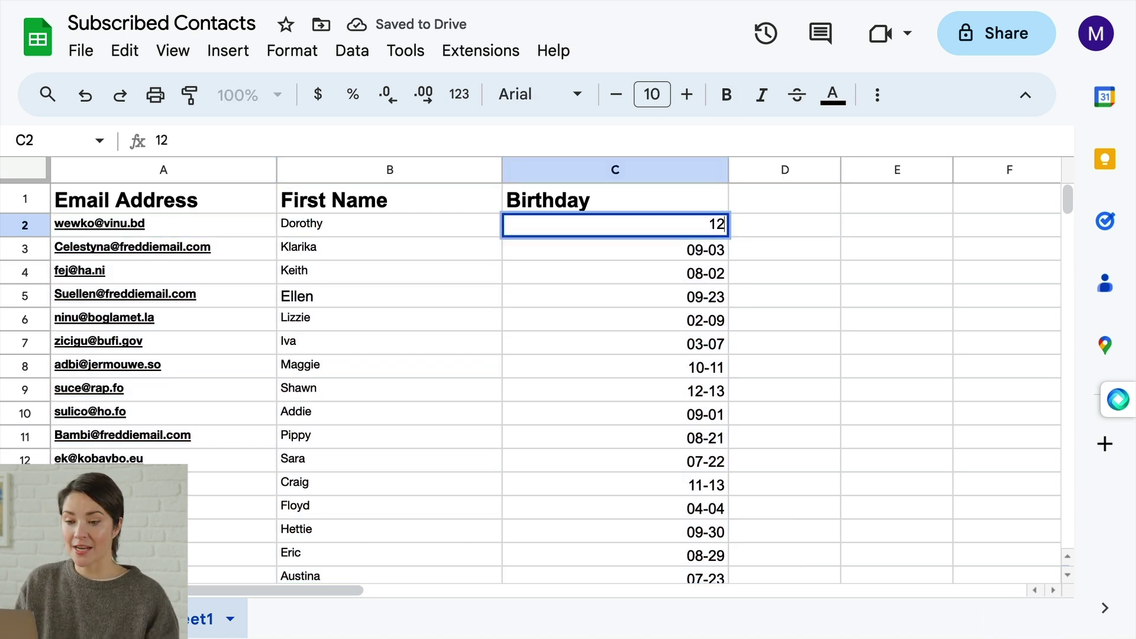
text(/25)
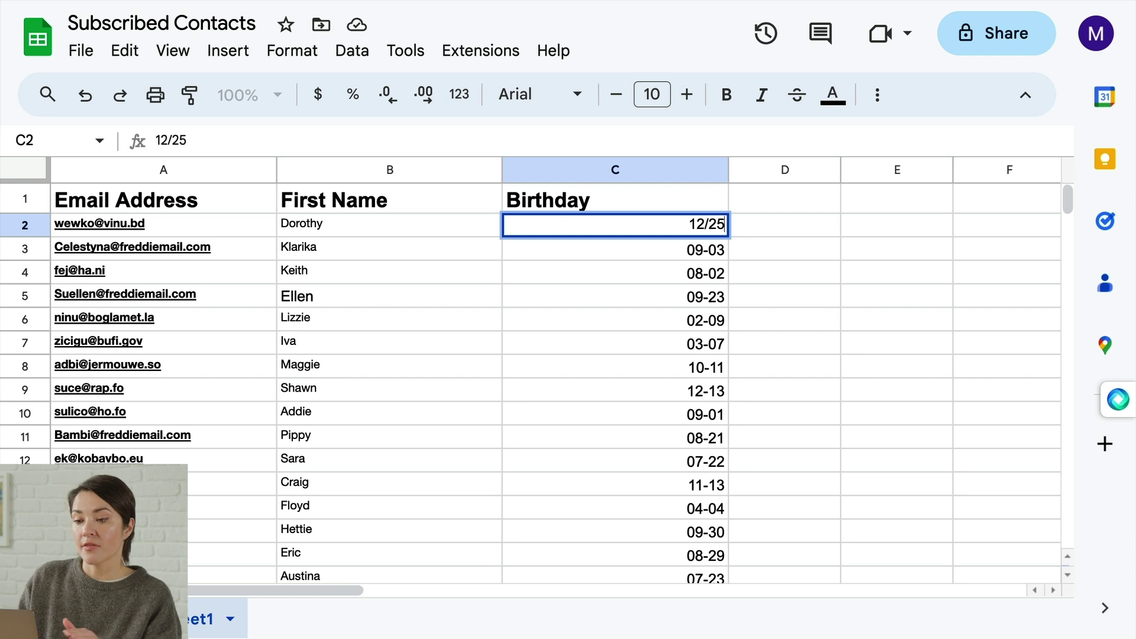
key(BackSpace)
key(BackSpace)
key(BackSpace)
text(-25)
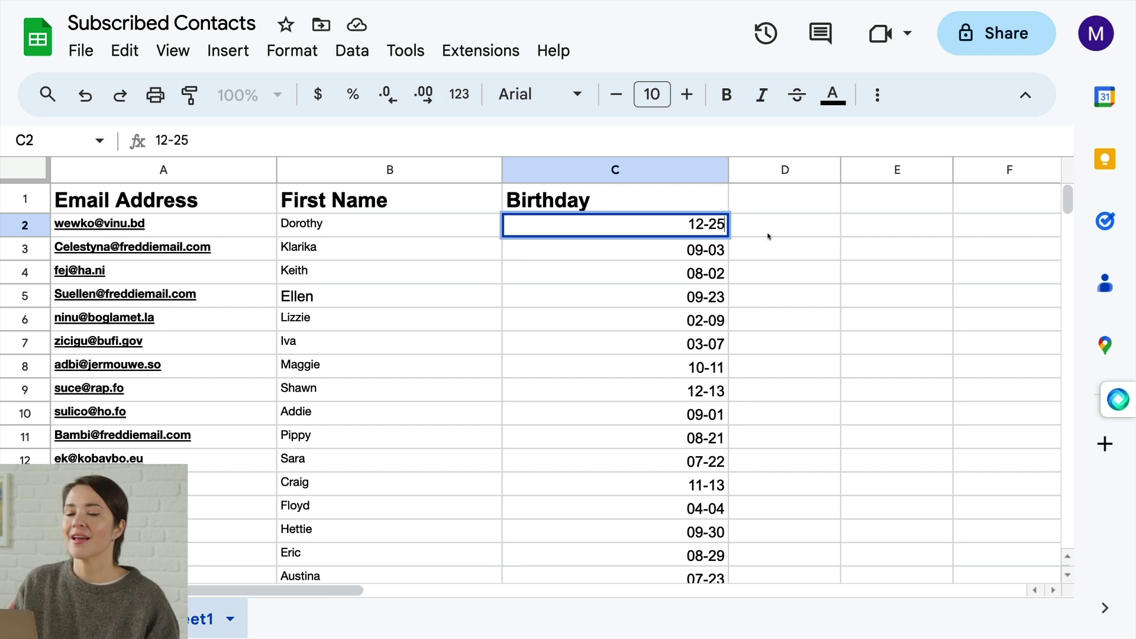
click(768, 236)
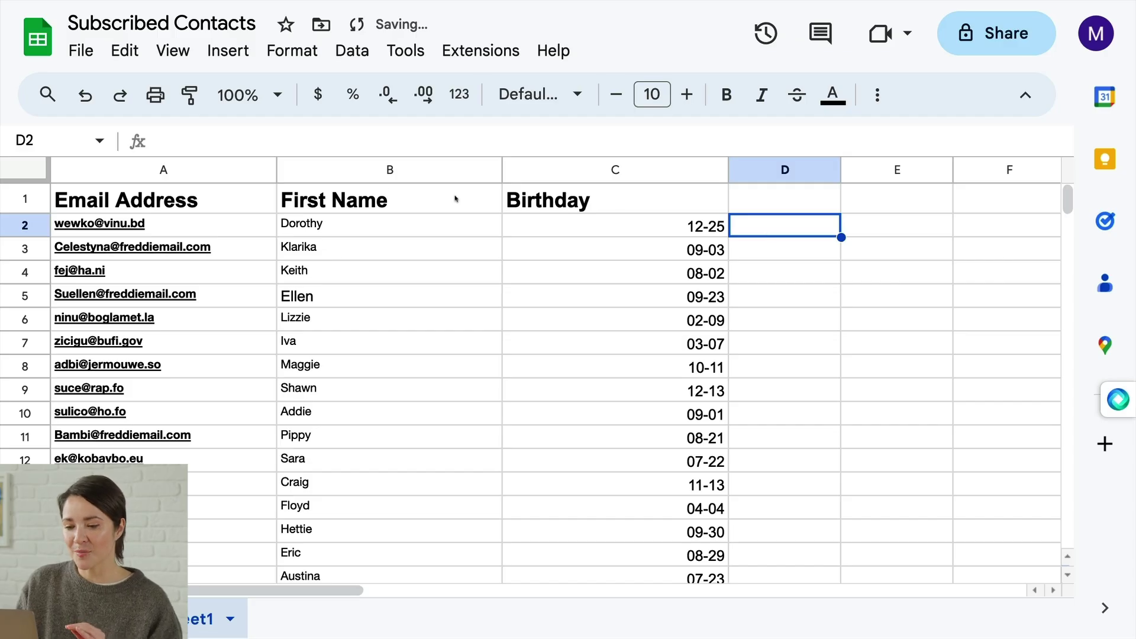
Export the Subscribed Contacts sheet as a Comma-separated values (.csv) file.
click(76, 59)
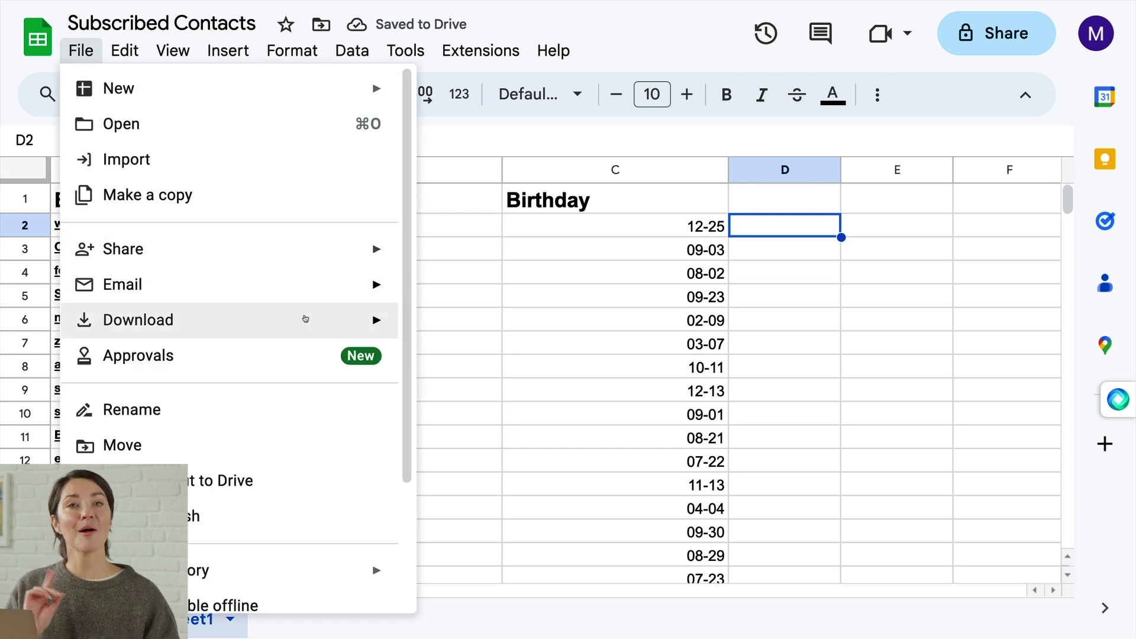
mouse_move(326, 331)
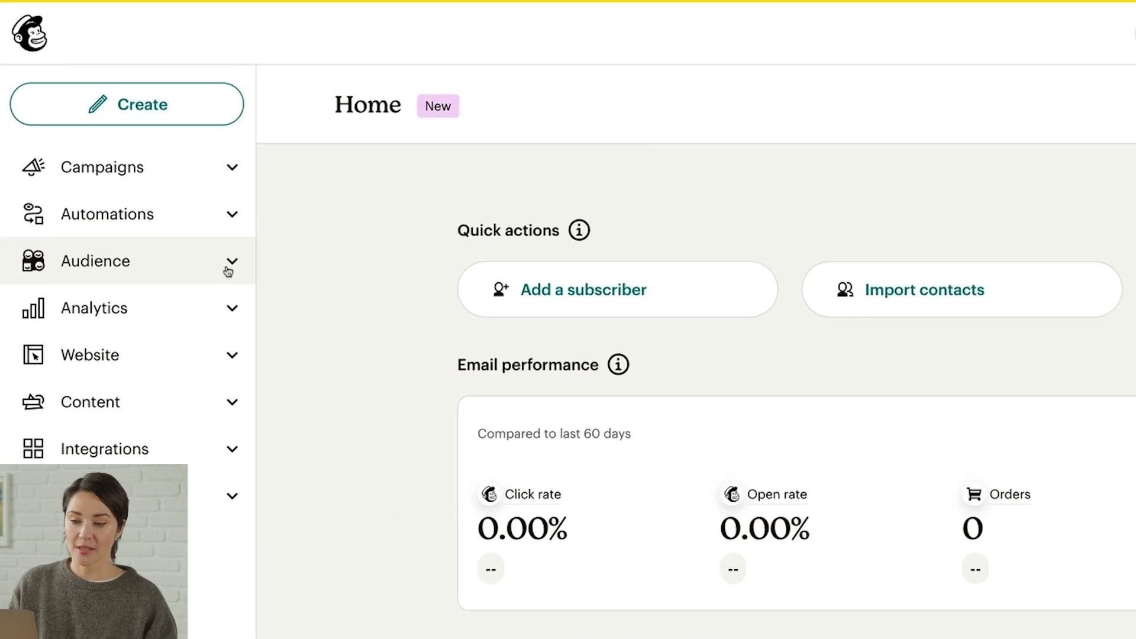
Go to All contacts of The Potted Planter audience and choose Import contacts.
click(158, 186)
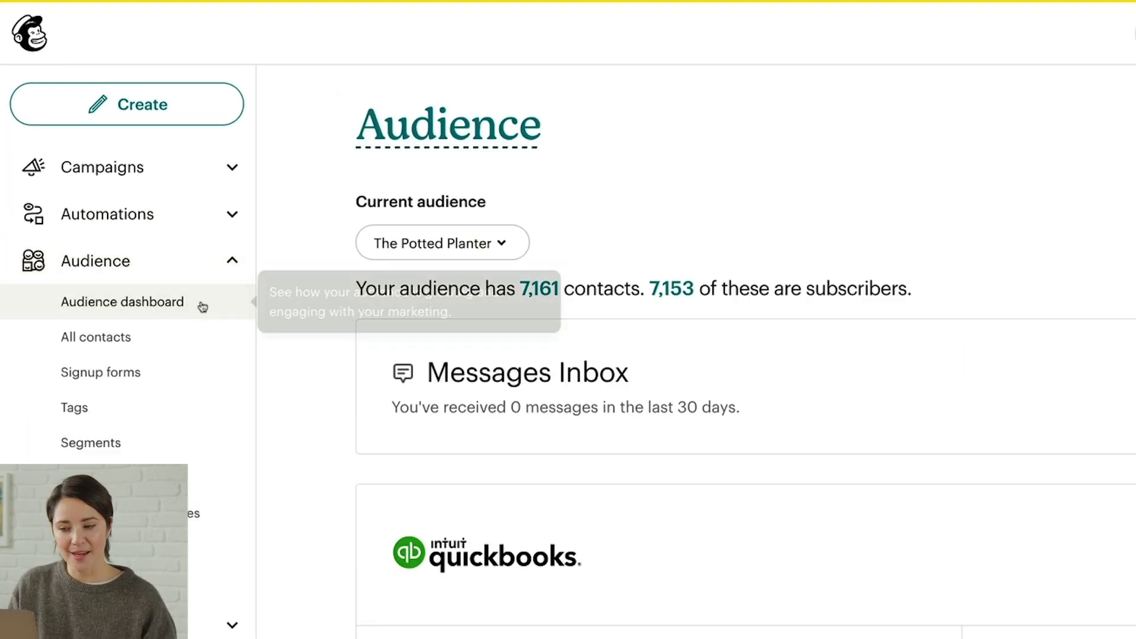
click(175, 336)
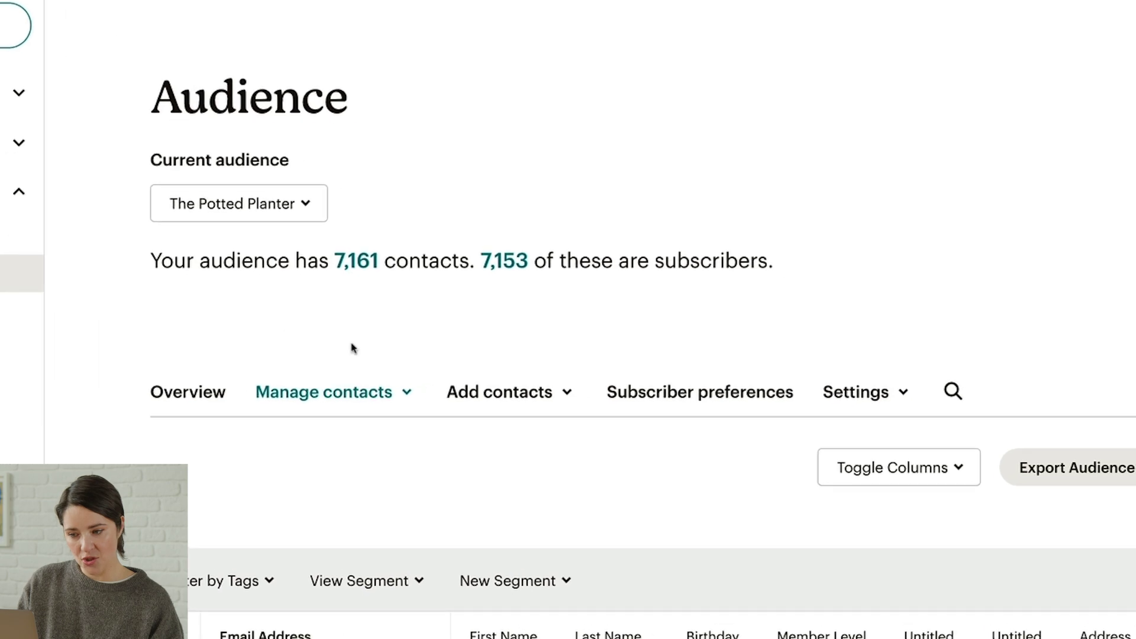
click(519, 390)
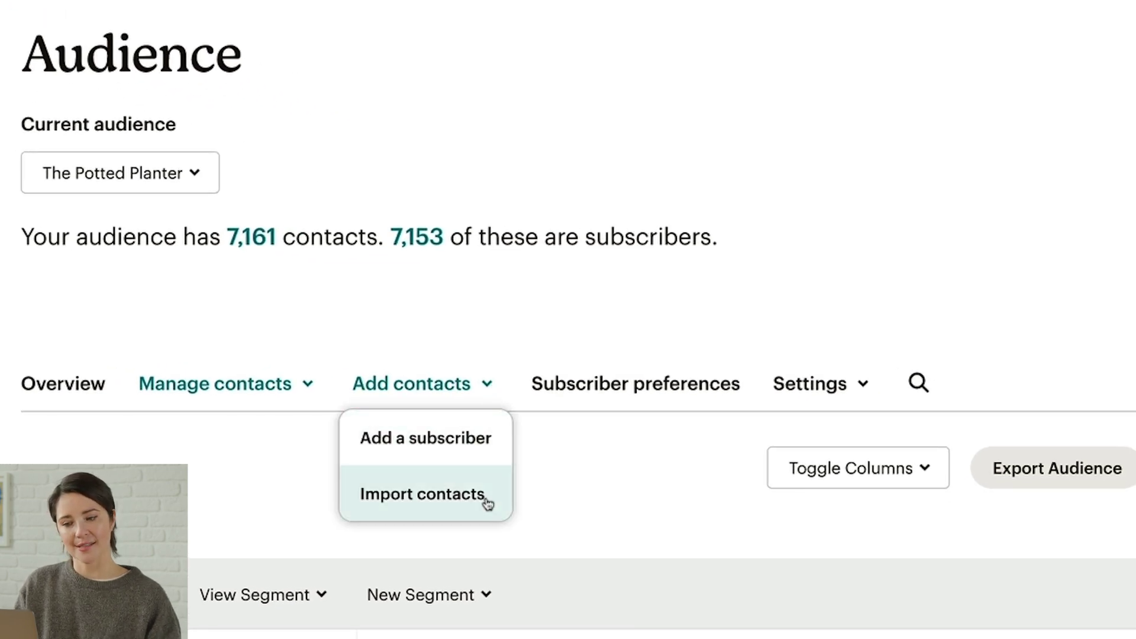
click(423, 494)
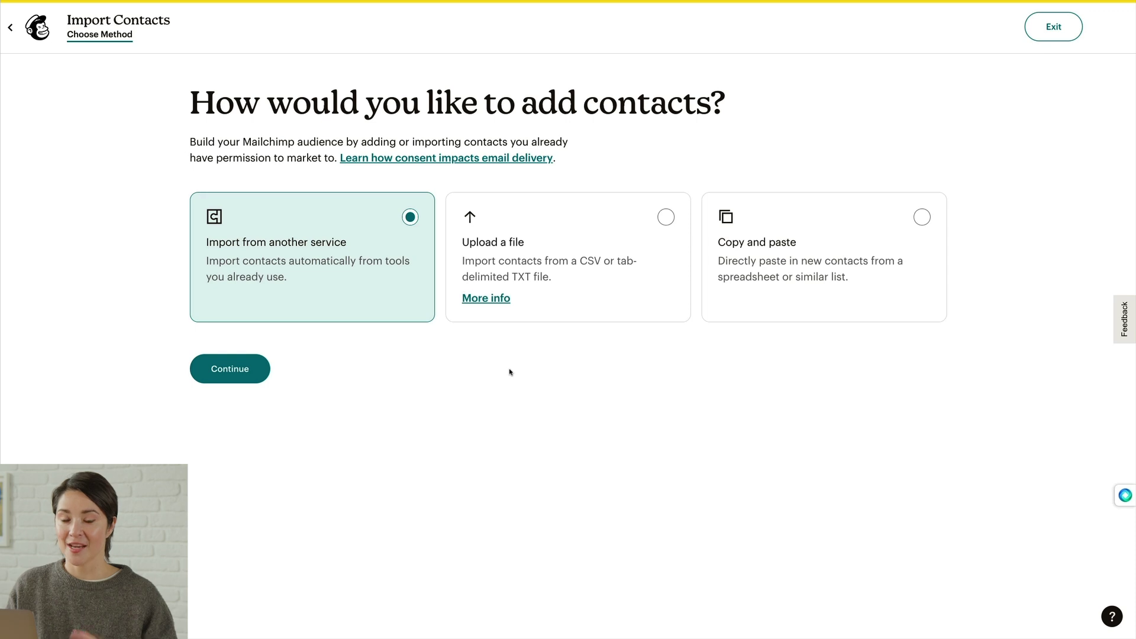
Choose Upload a file and attach Subscribed Contacts - Sheet1.csv.
click(621, 273)
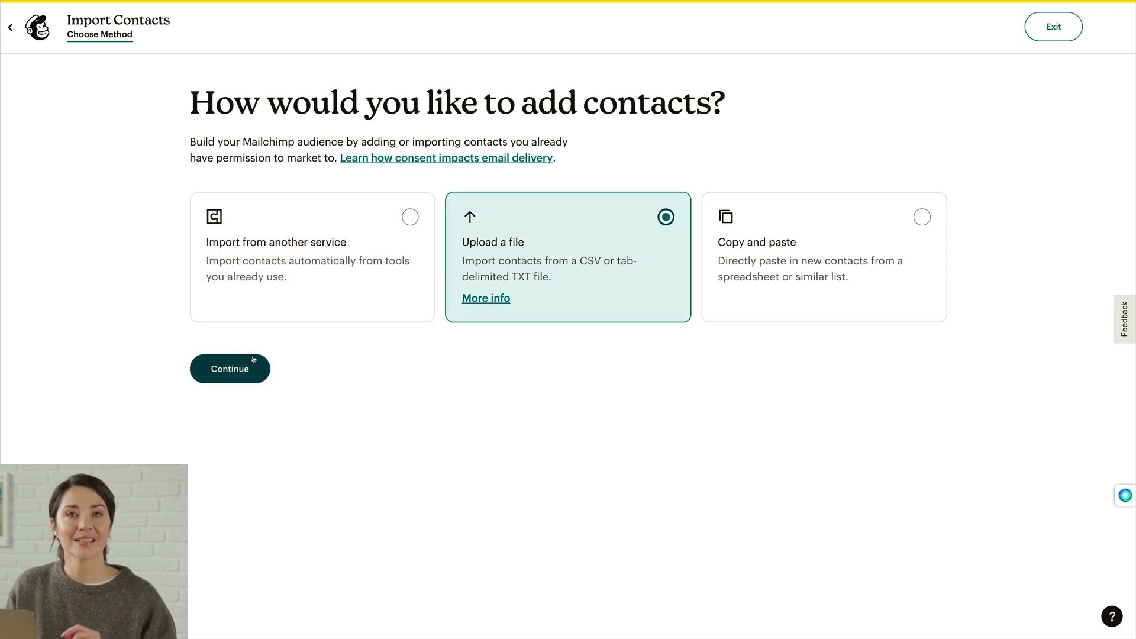
click(267, 368)
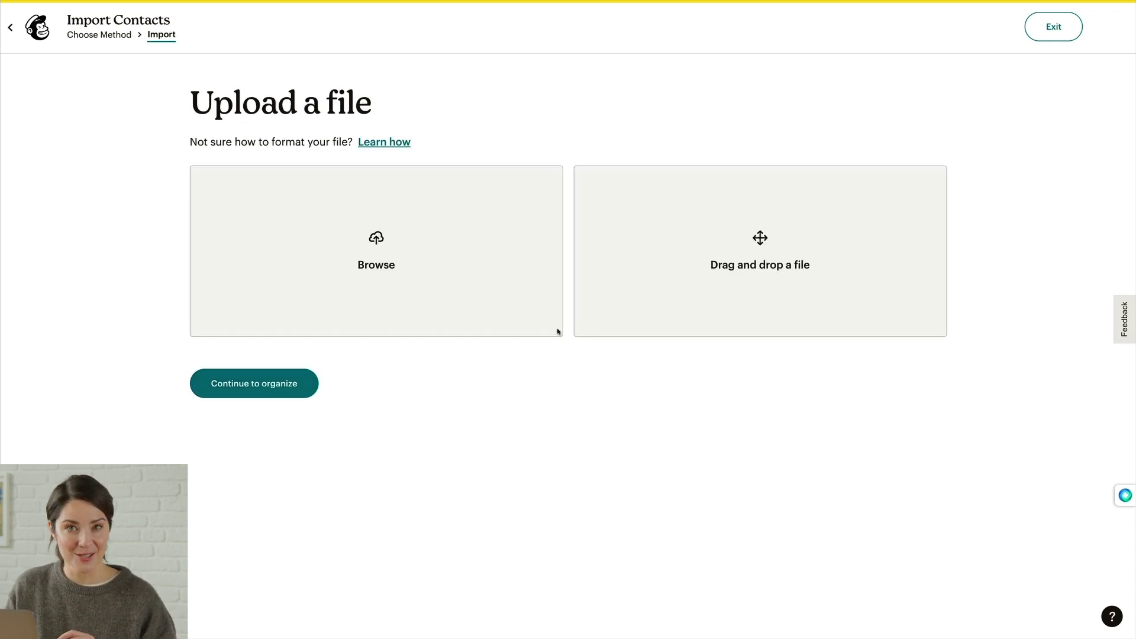
click(433, 295)
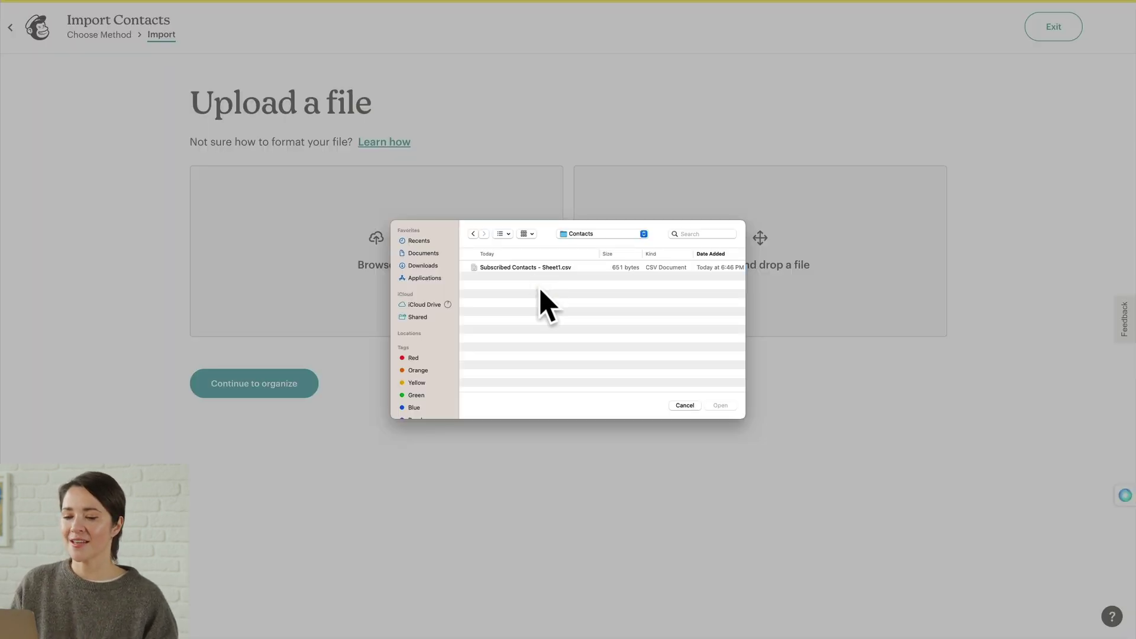
click(593, 270)
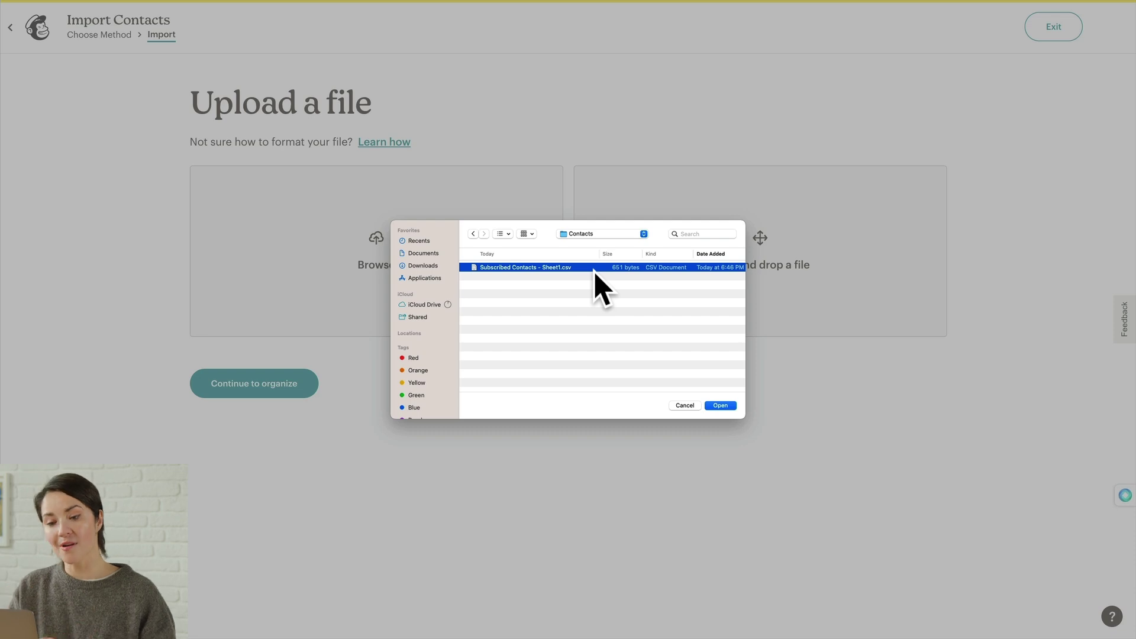
click(718, 406)
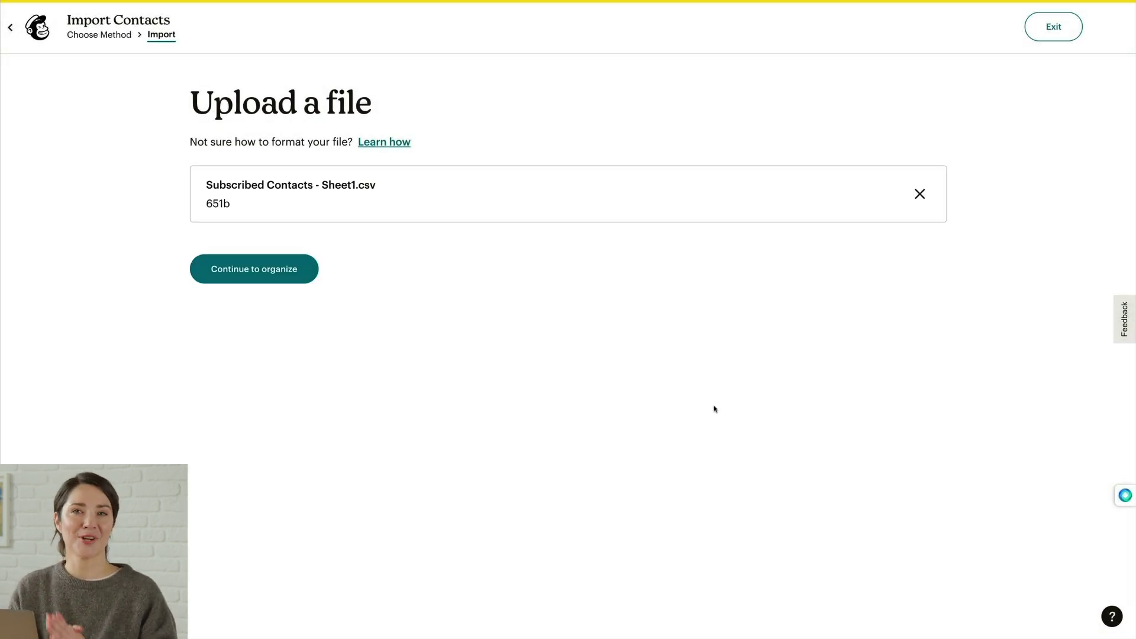
Keep The Potted Planter as the import audience and move to the Subscribed status.
click(279, 275)
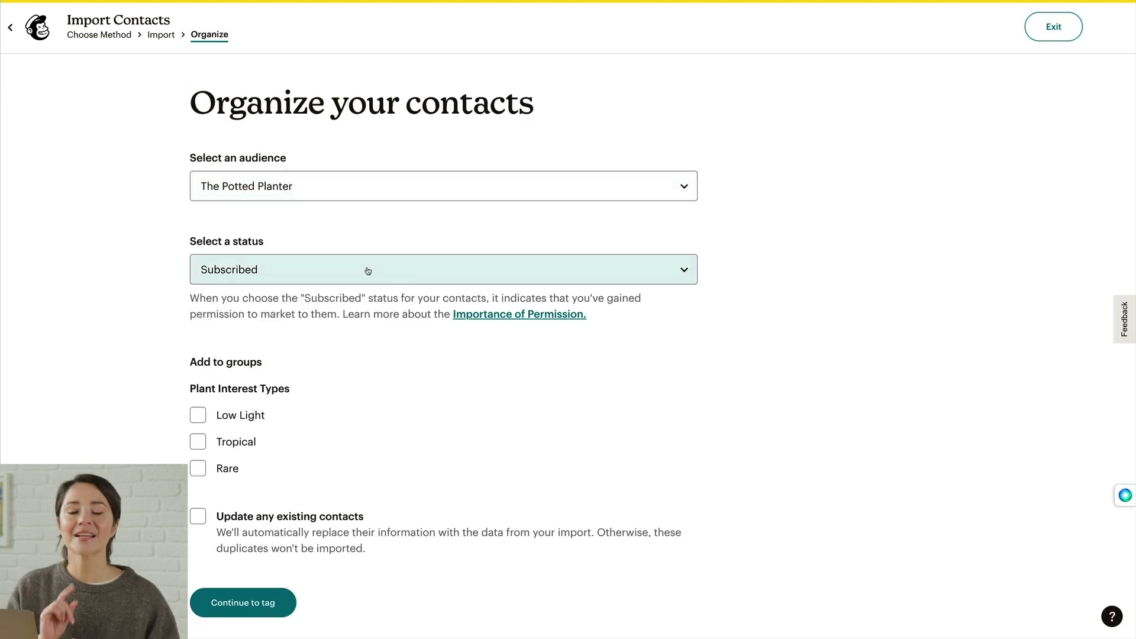
click(525, 185)
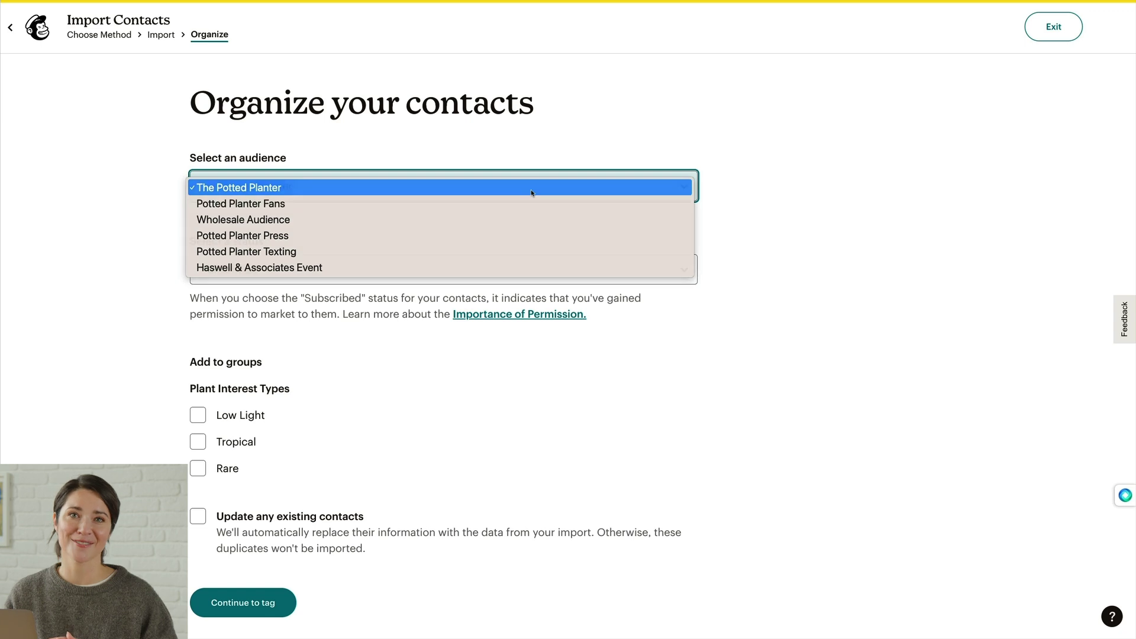
click(531, 192)
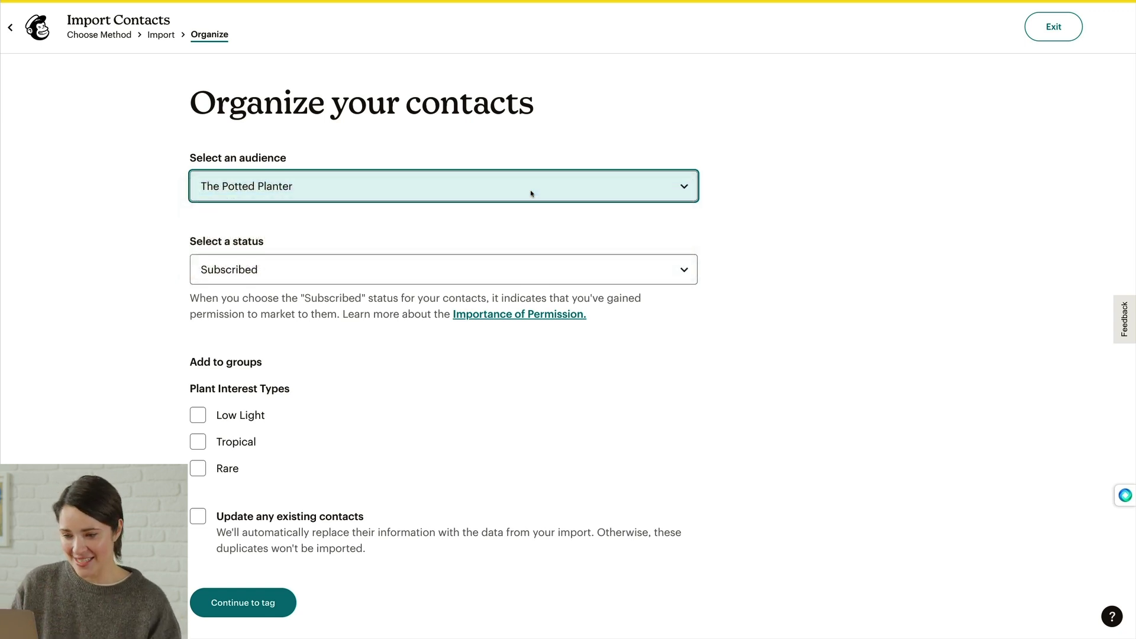
key(Tab)
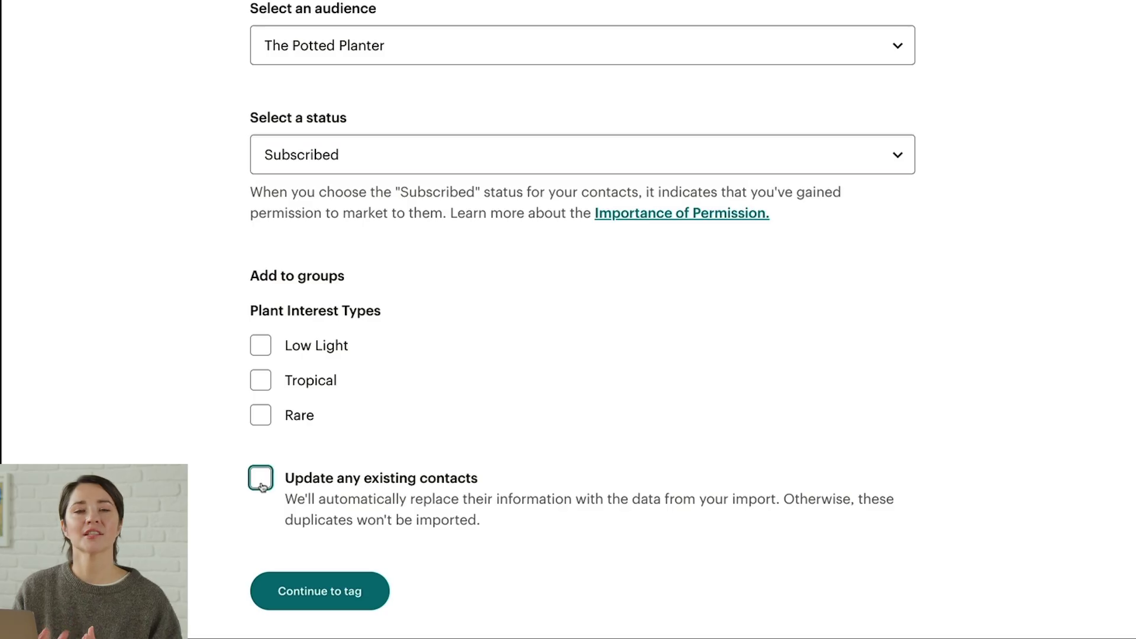
Enable Update any existing contacts and continue to tagging.
click(261, 478)
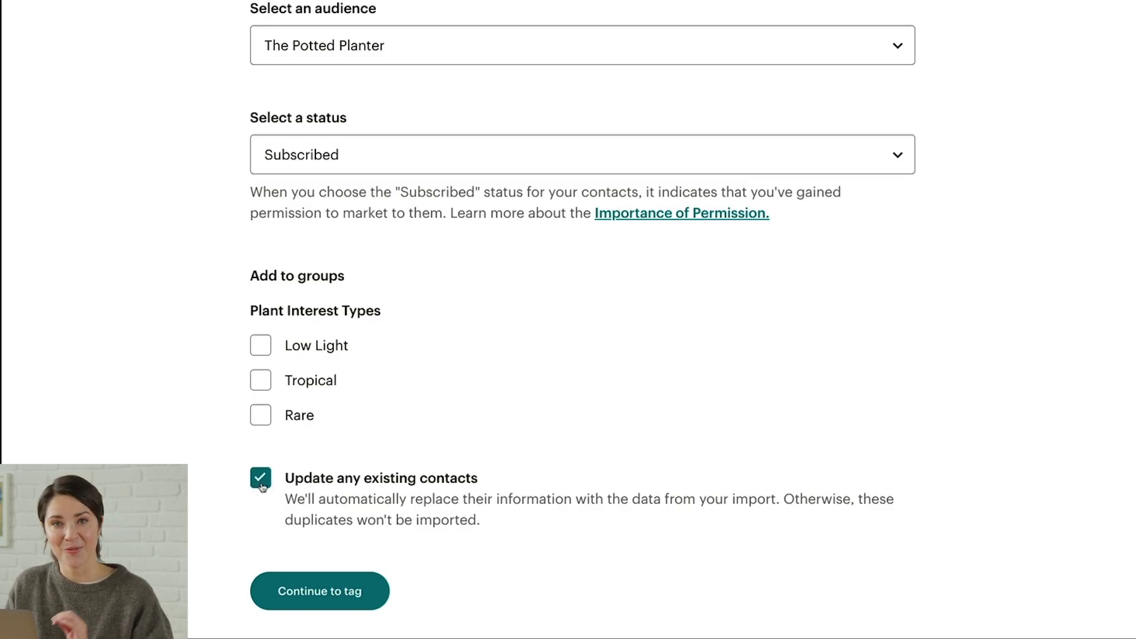
click(369, 599)
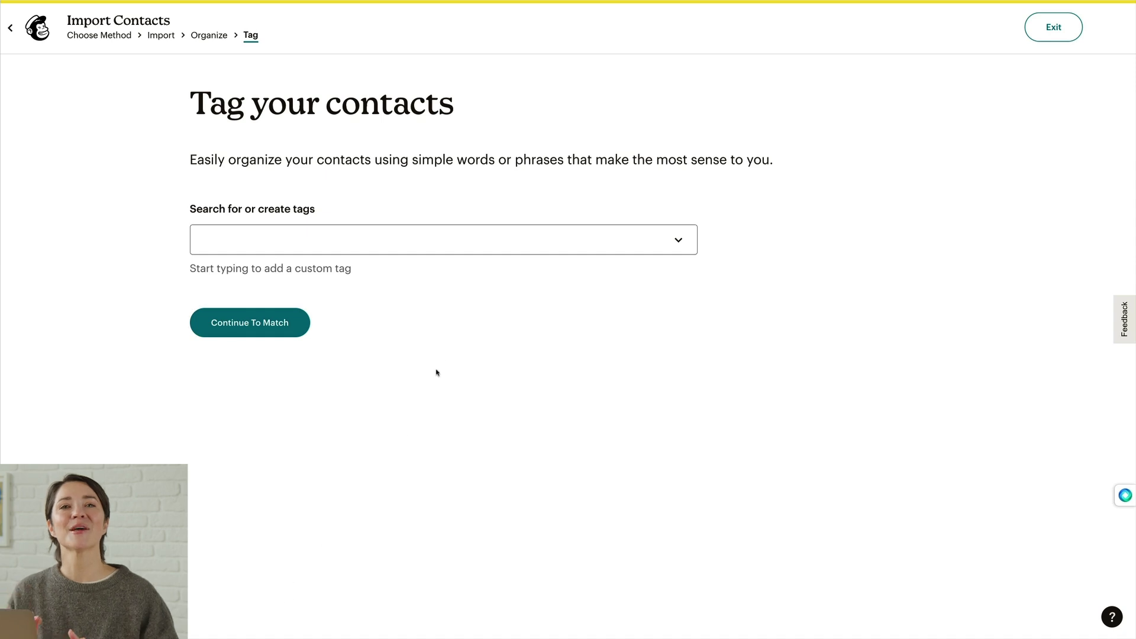
Create and apply the Plant Lovers tag, then continue to column matching.
click(491, 240)
text(Pla)
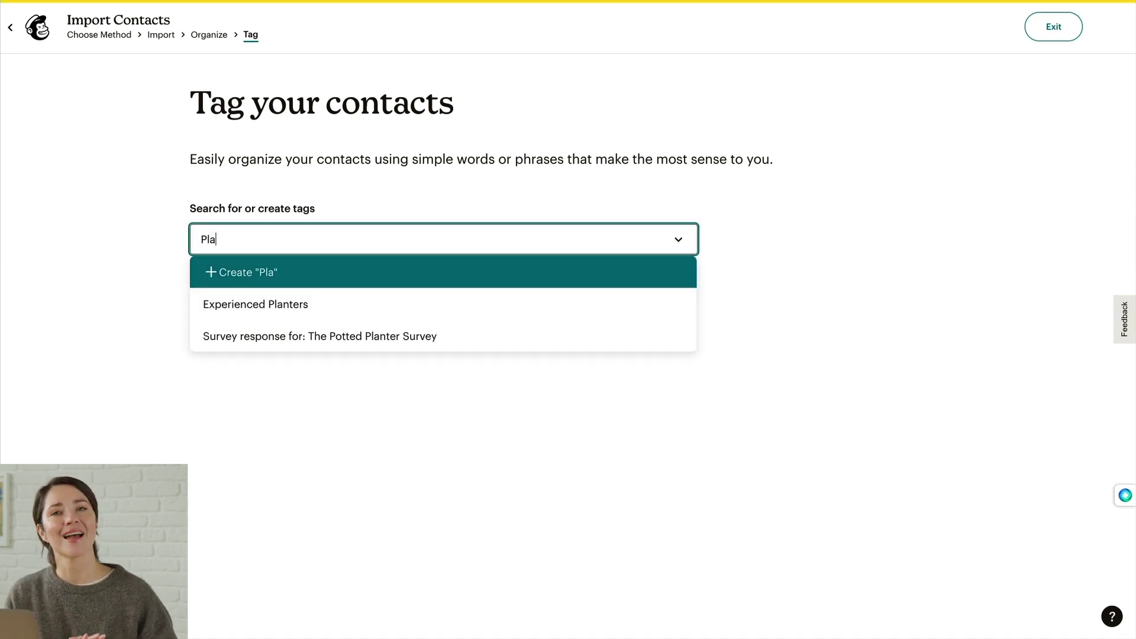
text(nt Lovers)
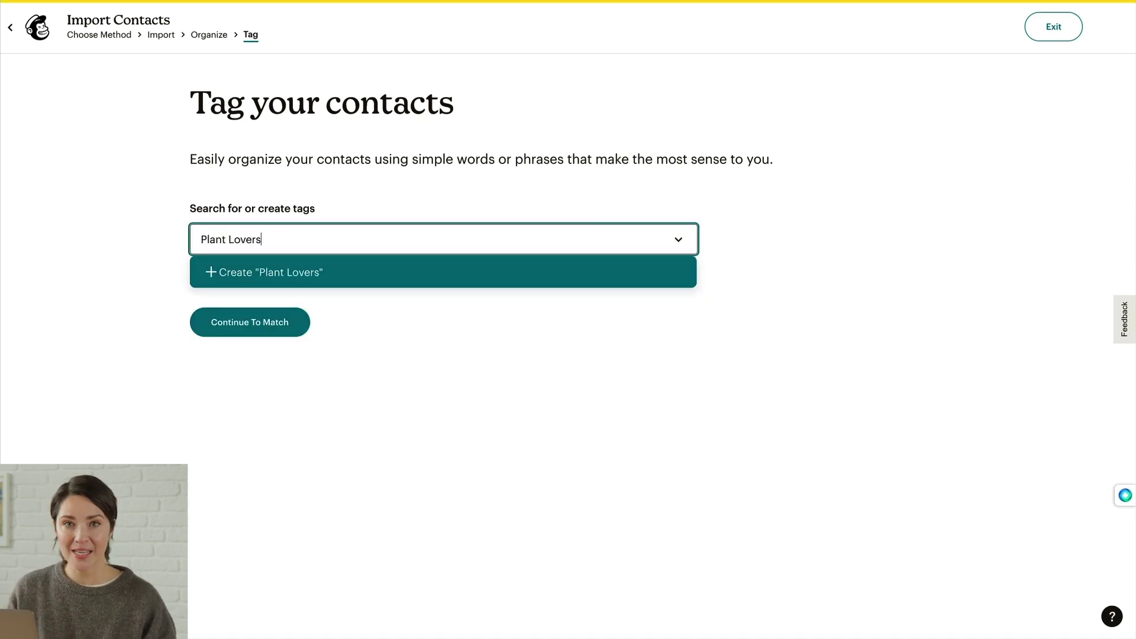
click(485, 261)
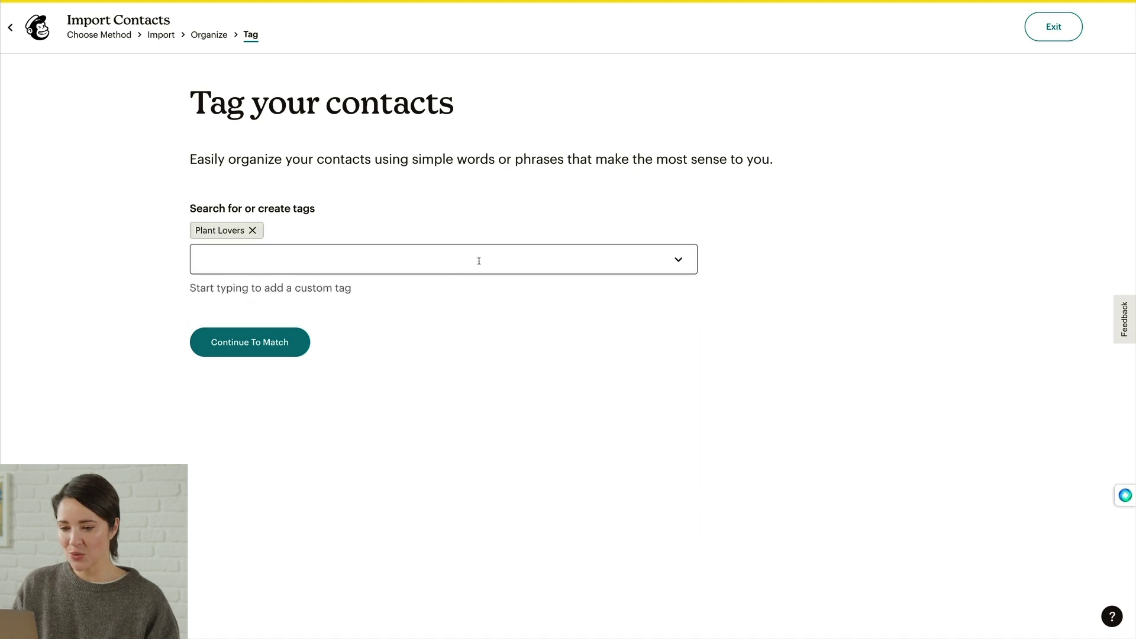
click(277, 333)
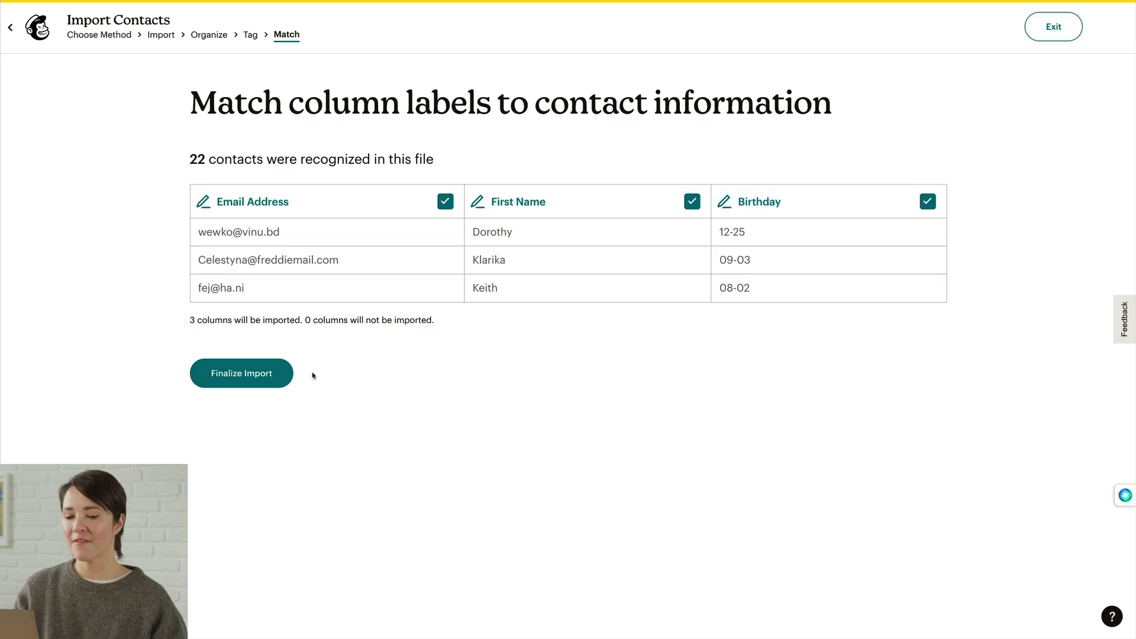
Finalize the import to open the Review and complete your import page.
click(288, 379)
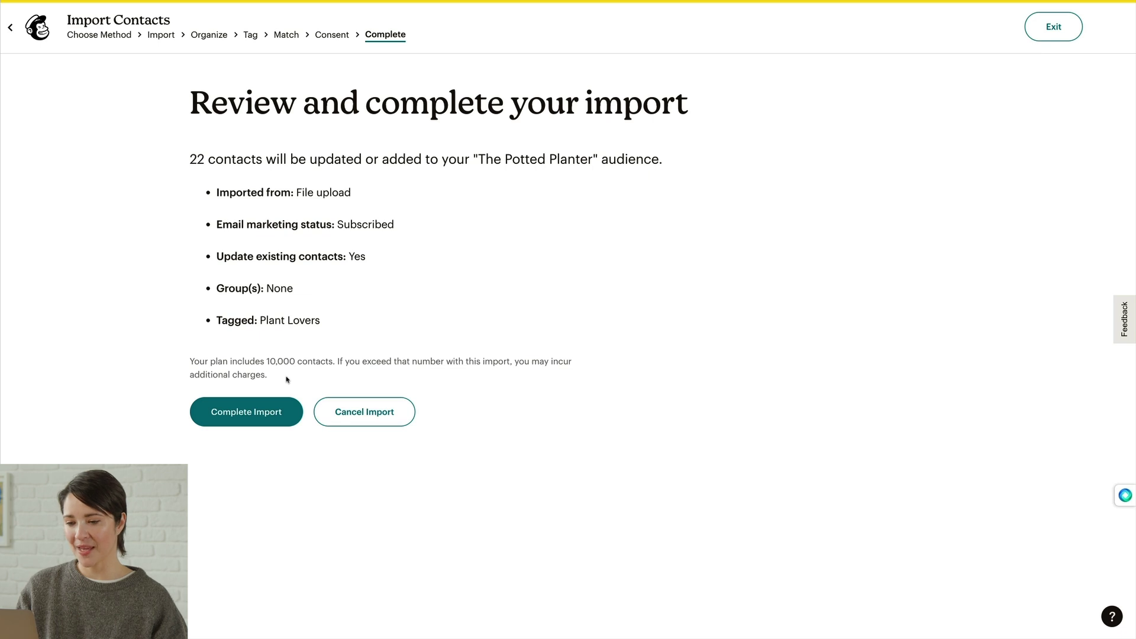